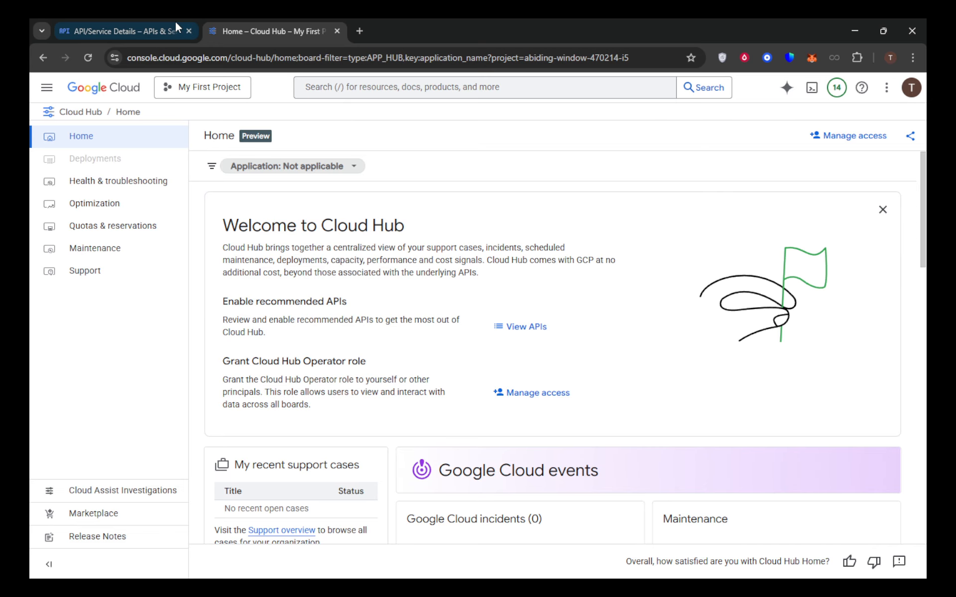
- Go to the Google Cloud welcome page and select My First Project as the working project
left_click_drag(266, 18, 132, 20)
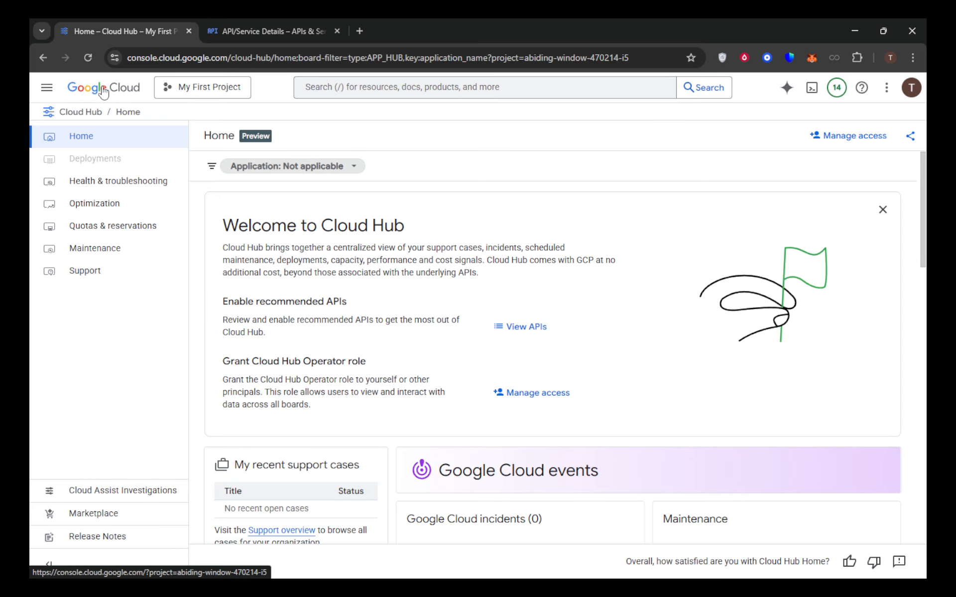
left_click(103, 92)
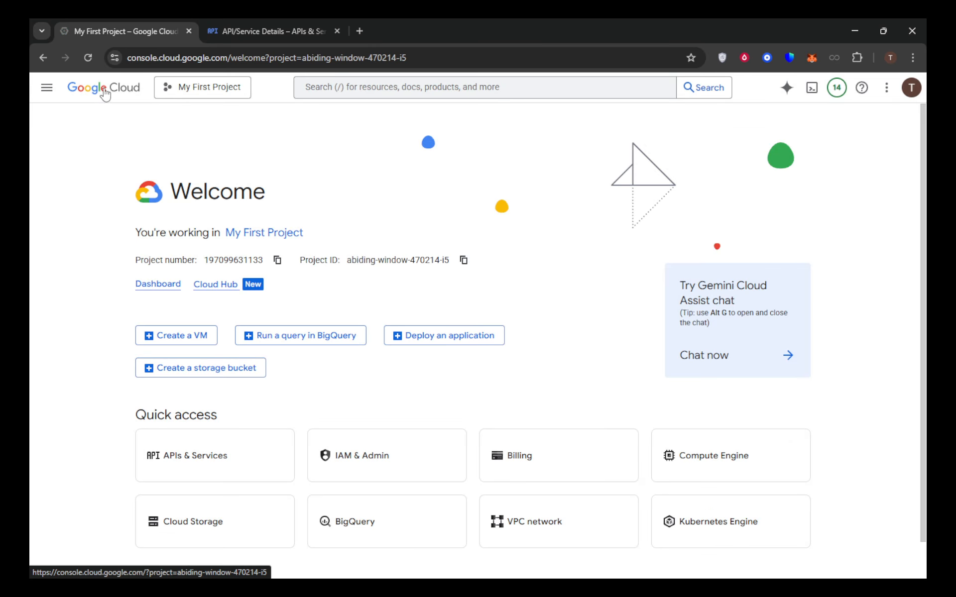
left_click(199, 89)
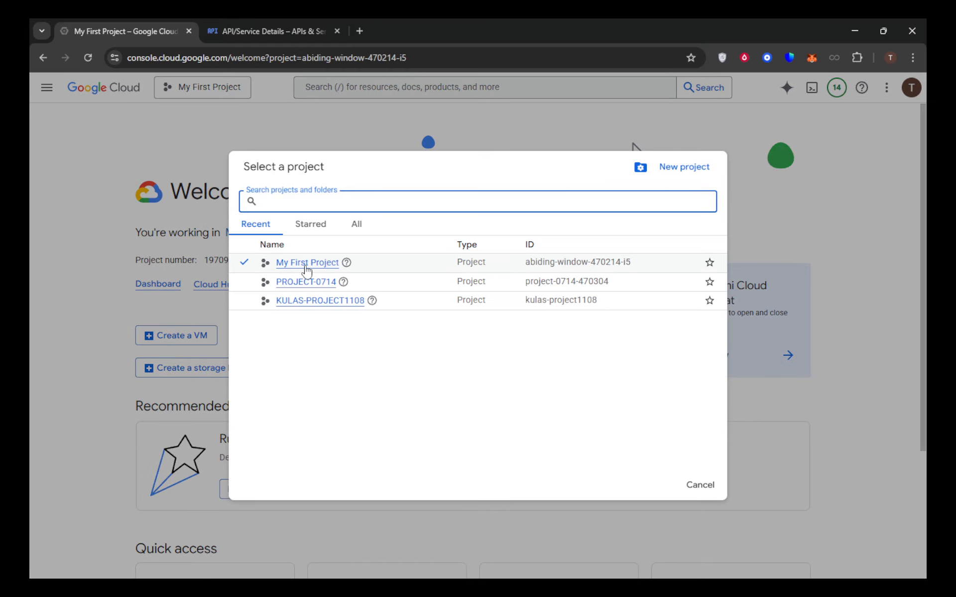
left_click(306, 269)
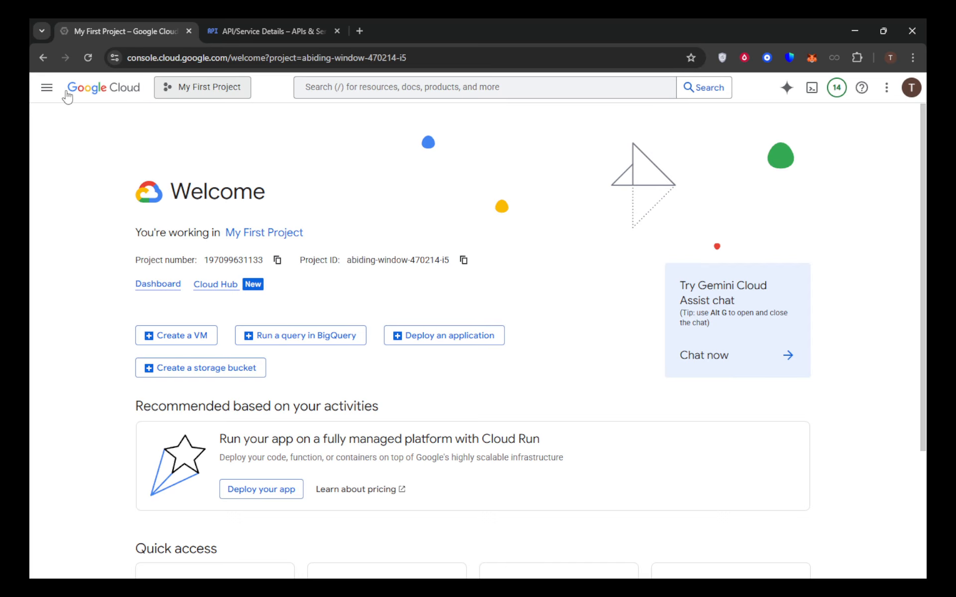
- Open the API Library under APIs & Services for My First Project
left_click(46, 88)
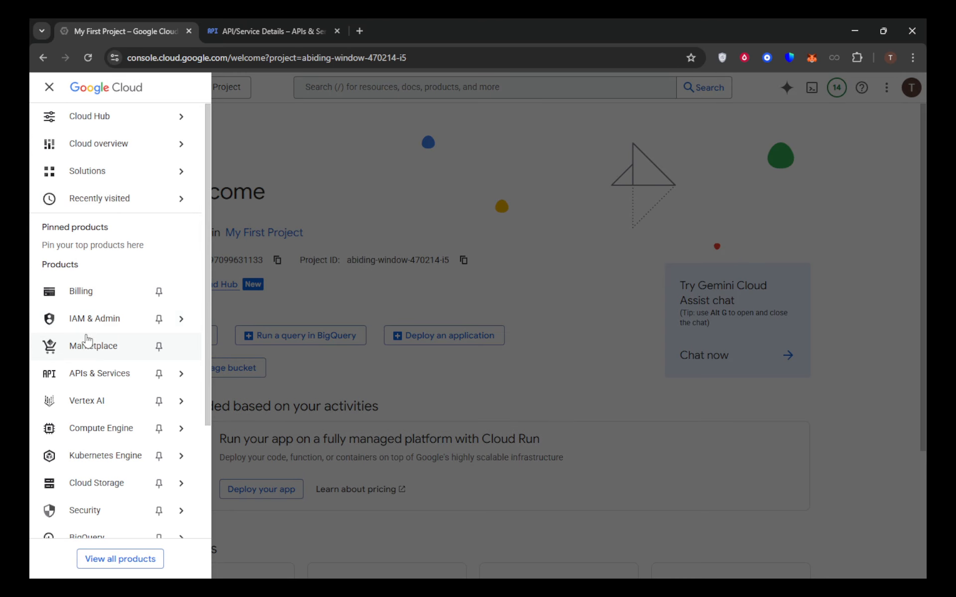
mouse_move(110, 380)
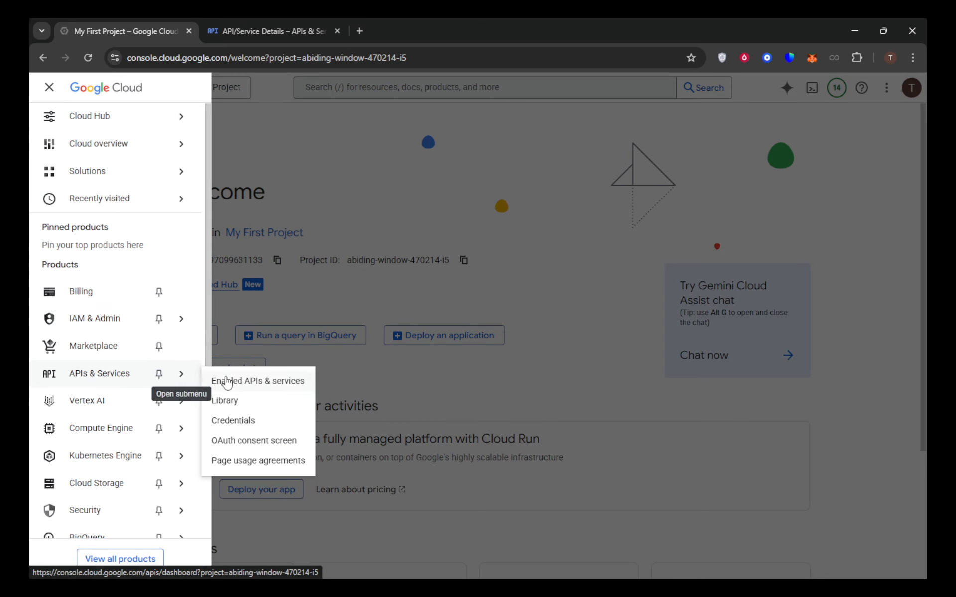
left_click(233, 401)
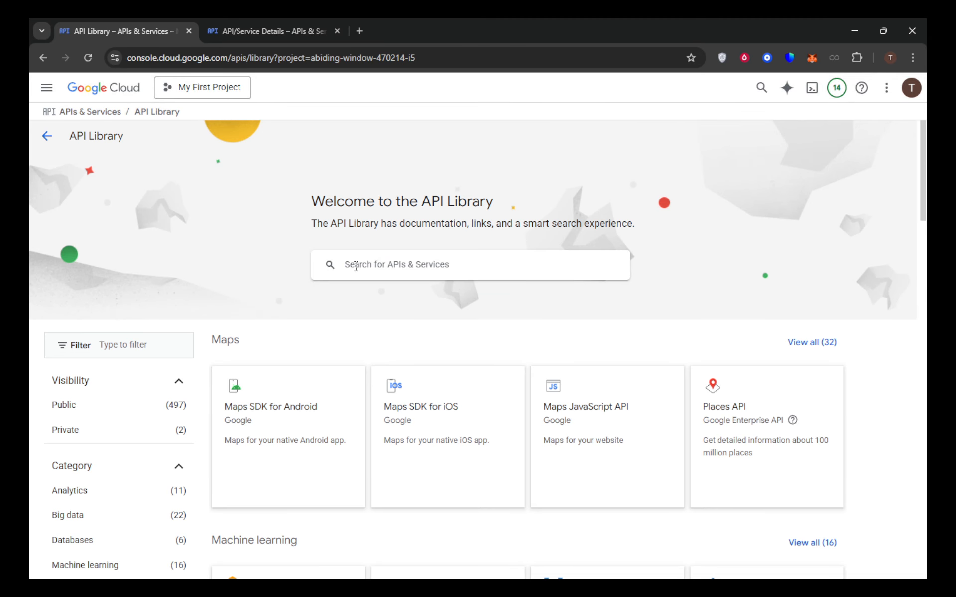
- Search the API Library for "google drive api"
left_click(356, 265)
type("g")
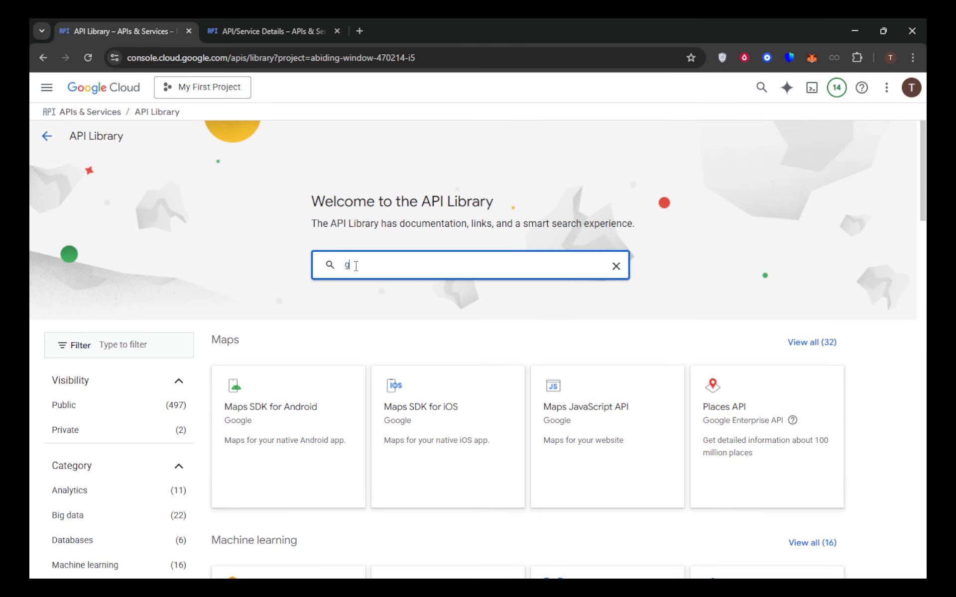
type("oogl")
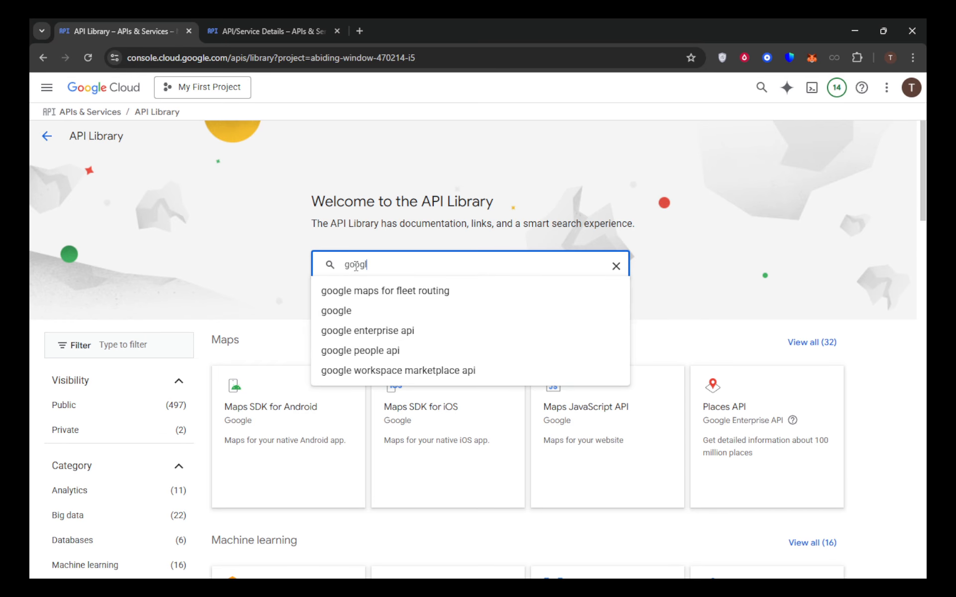
type("e drive")
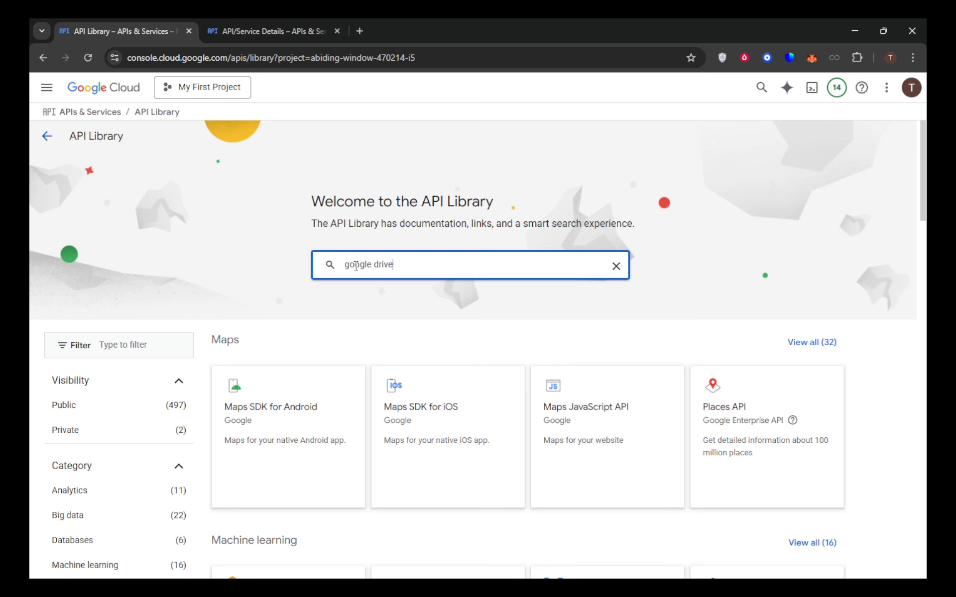
type(" ap")
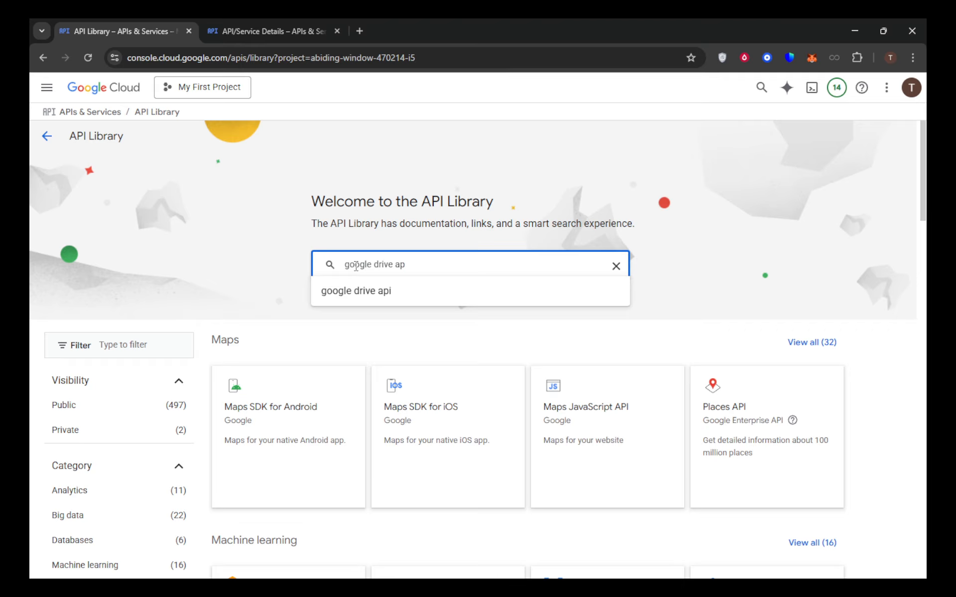
left_click(396, 295)
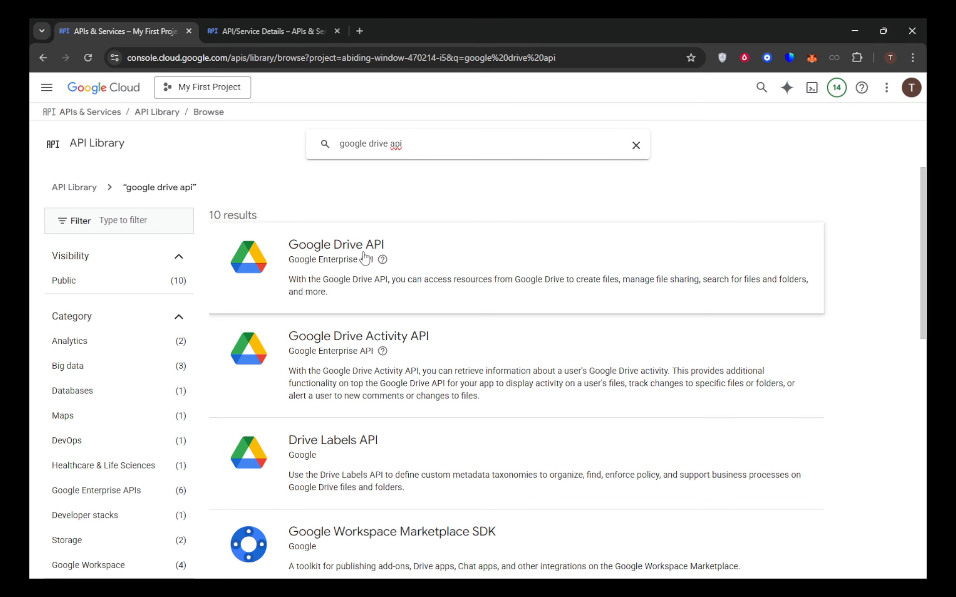
- Check the Google Drive API's service details page in the other browser tab and return to the library results
left_click(269, 23)
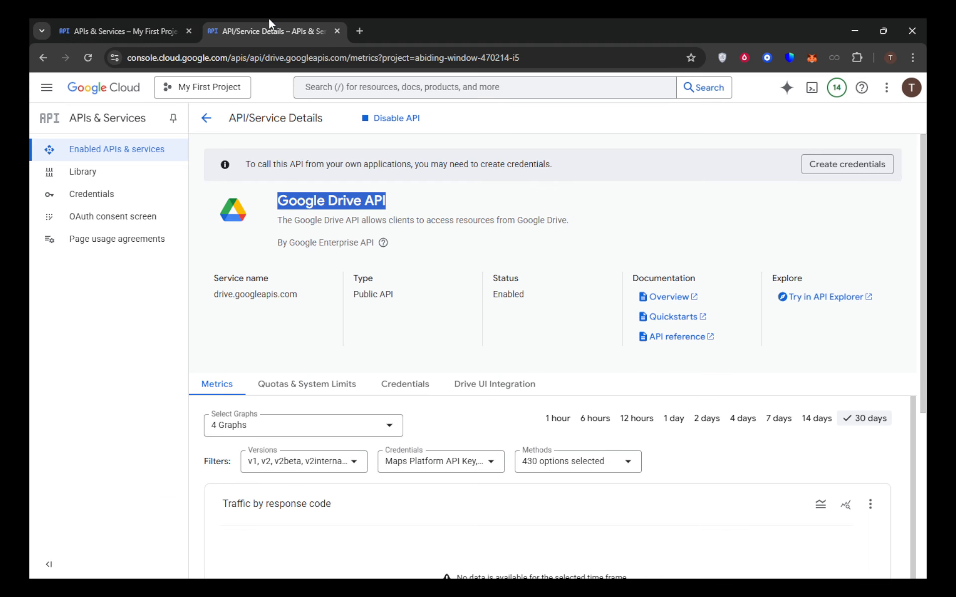
left_click(466, 206)
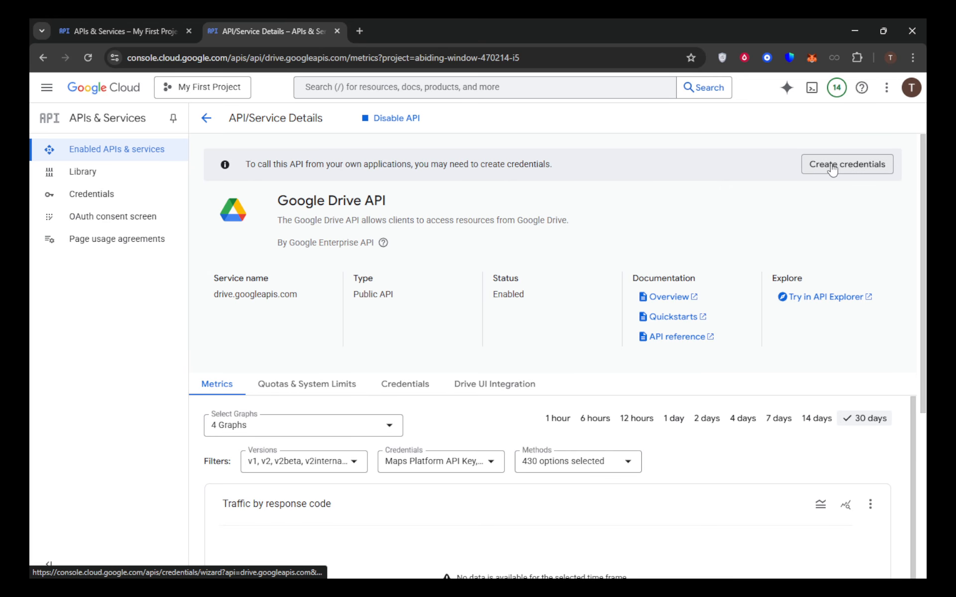
left_click(89, 32)
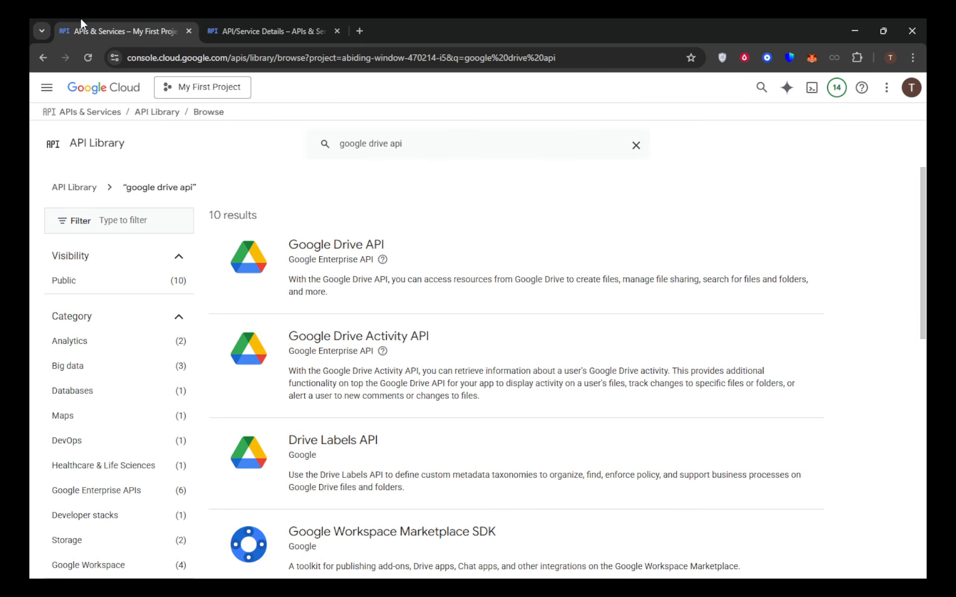
- Open the OAuth consent screen of APIs & Services and start its project configuration
left_click(47, 88)
mouse_move(74, 373)
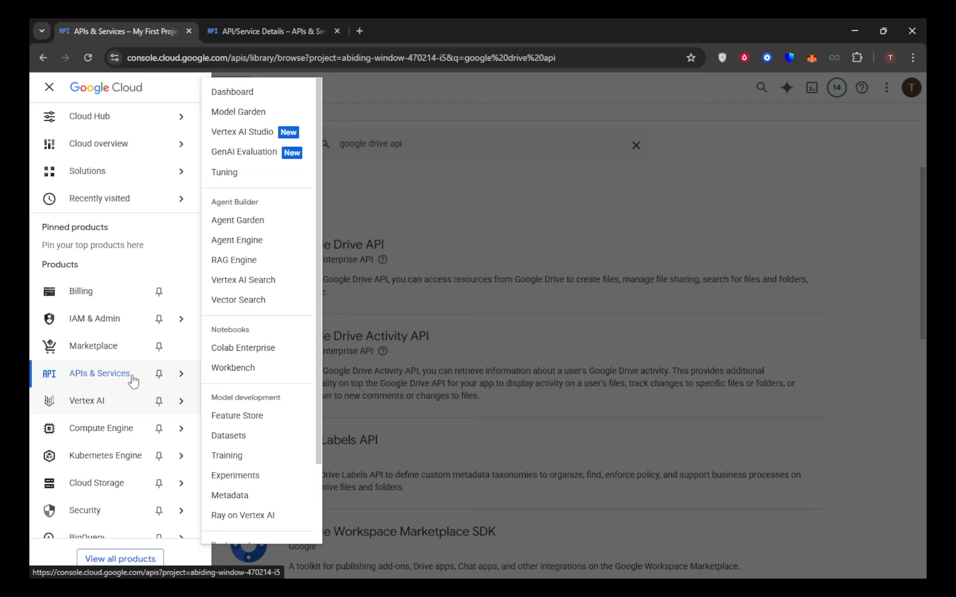
mouse_move(136, 381)
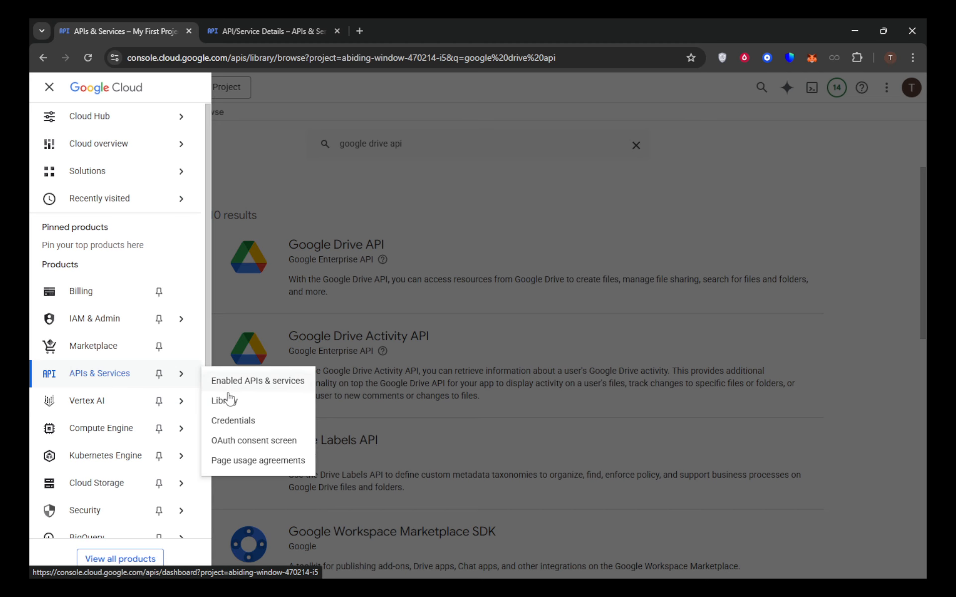
left_click(232, 444)
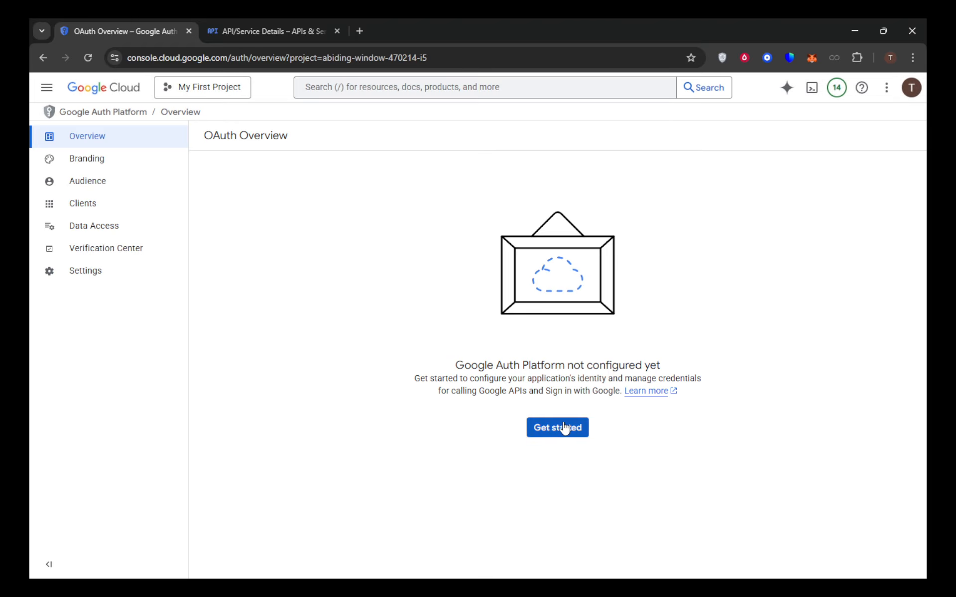
left_click(558, 431)
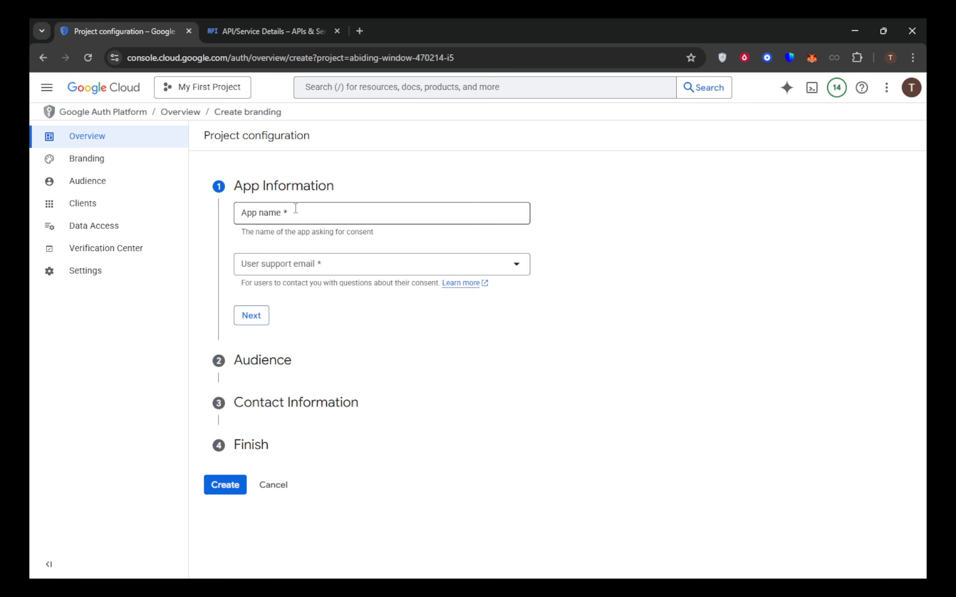
- Enter the app name Test, choose the account's address as user support email, and try to proceed past the audience section
left_click(279, 273)
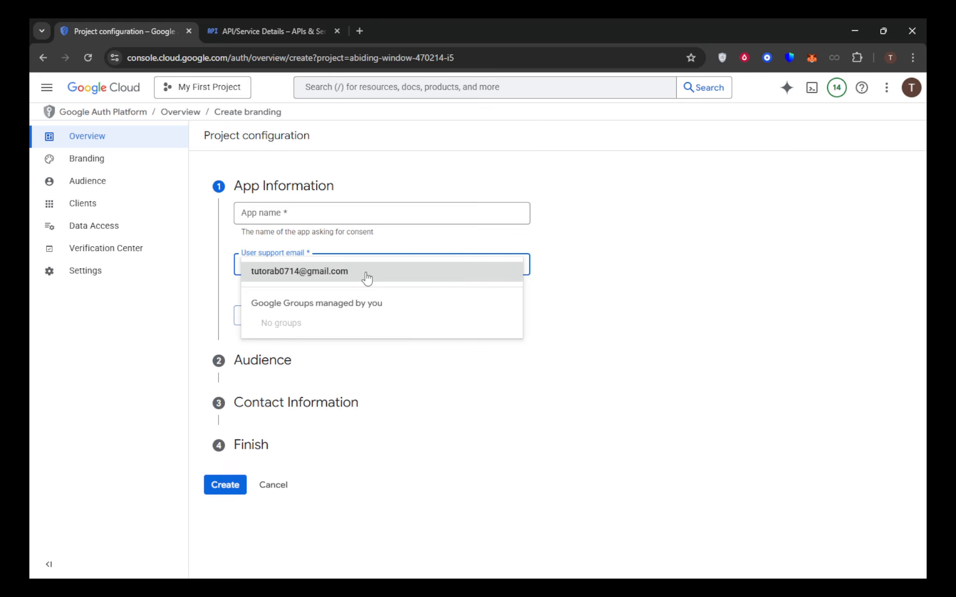
left_click(363, 273)
left_click(297, 212)
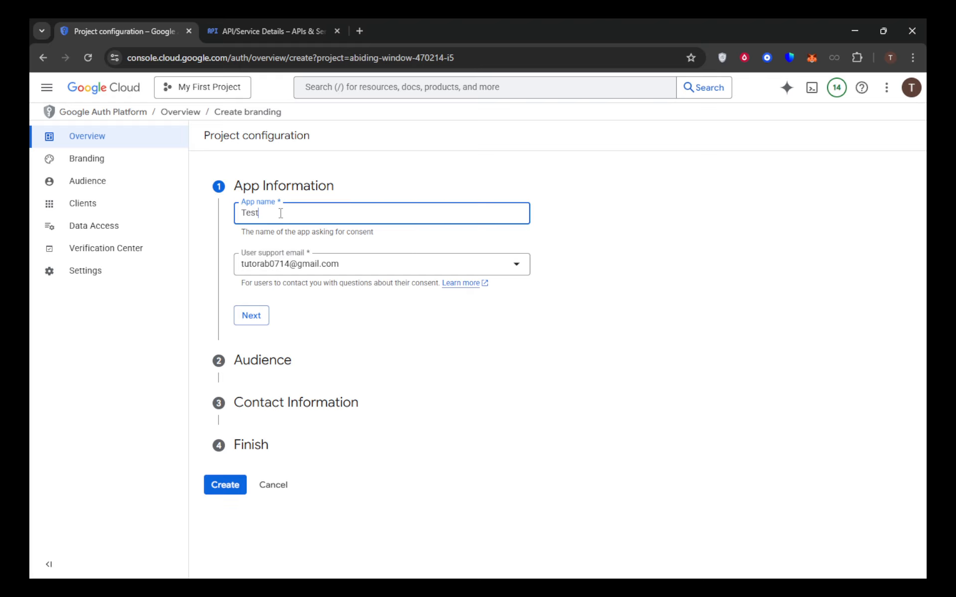
left_click(255, 321)
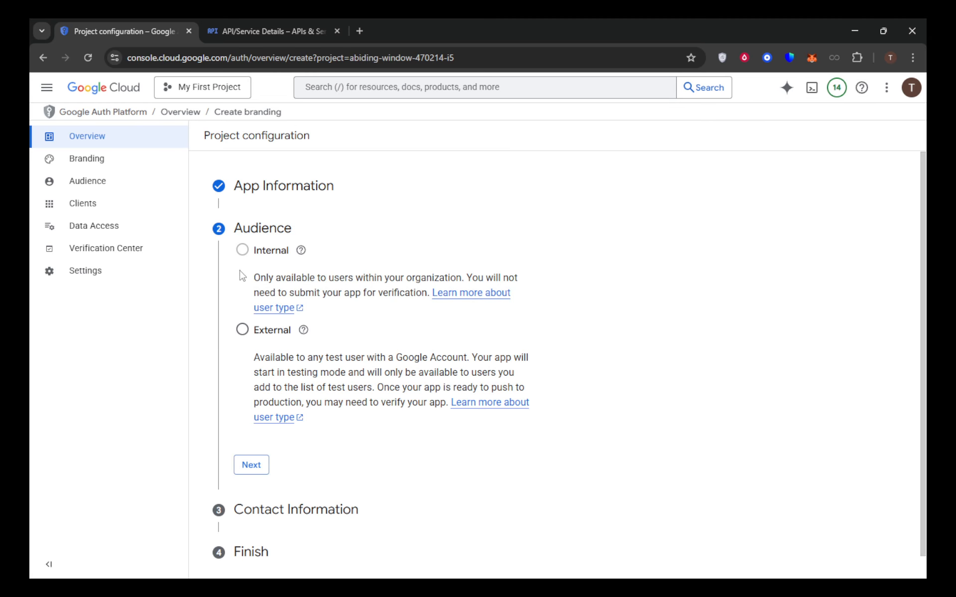
mouse_move(241, 259)
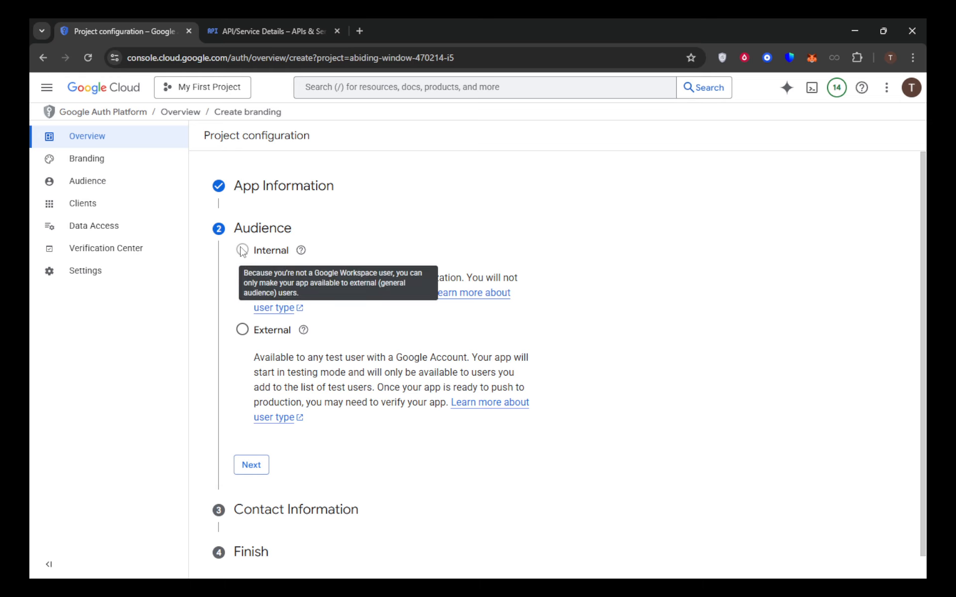
left_click(252, 465)
- Open the Credentials page of APIs & Services
left_click(47, 90)
mouse_move(102, 332)
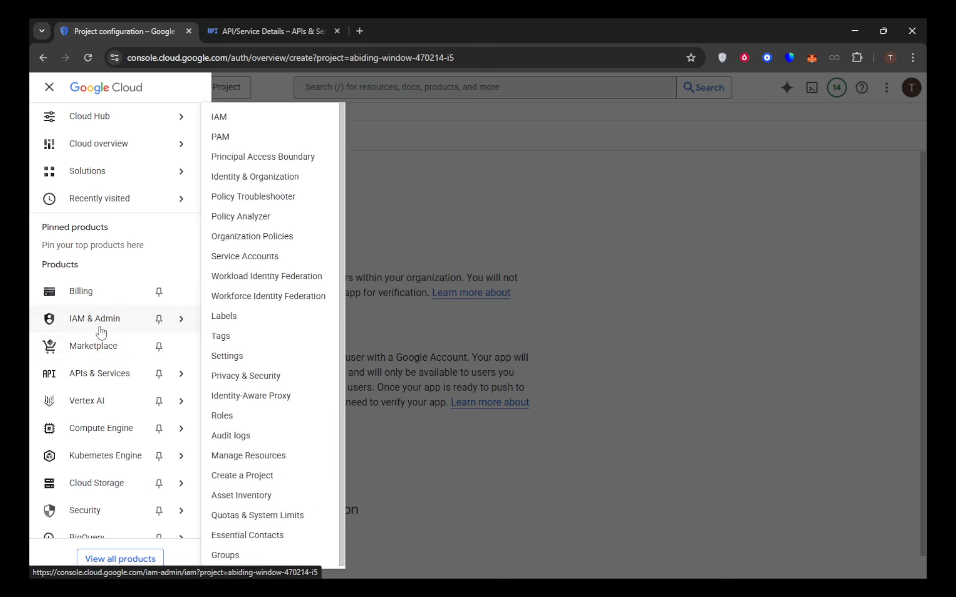
mouse_move(105, 387)
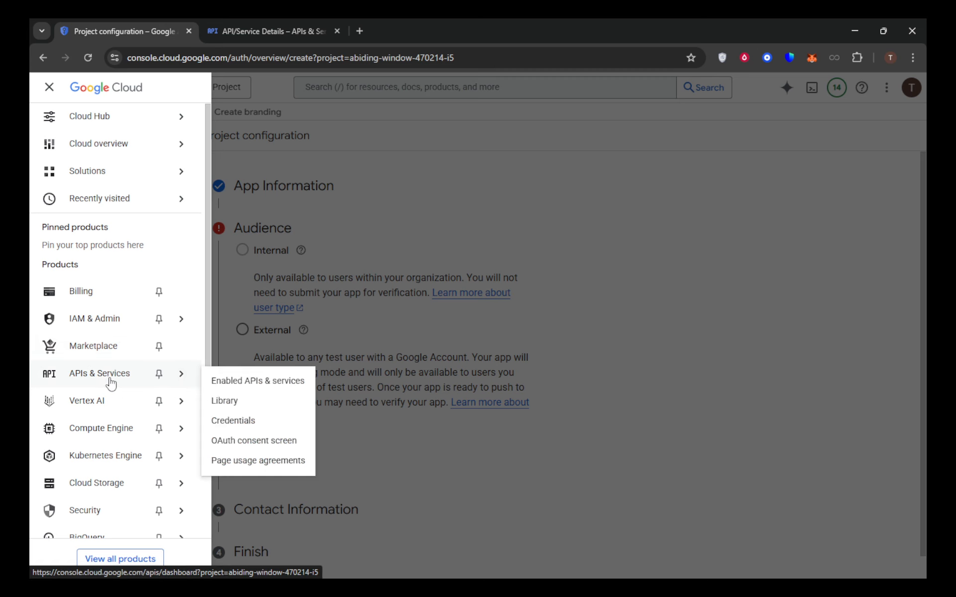
left_click(241, 422)
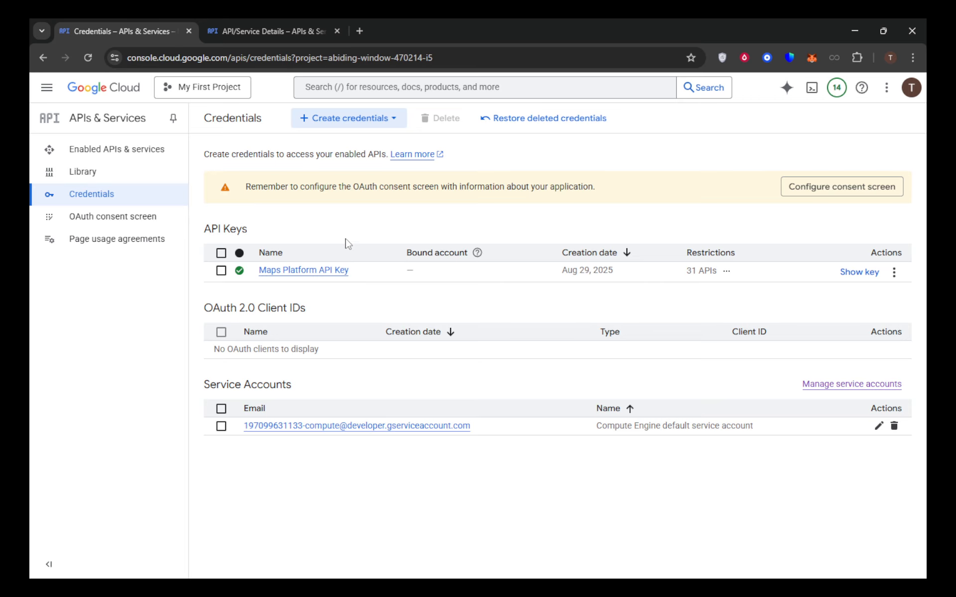
left_click(324, 127)
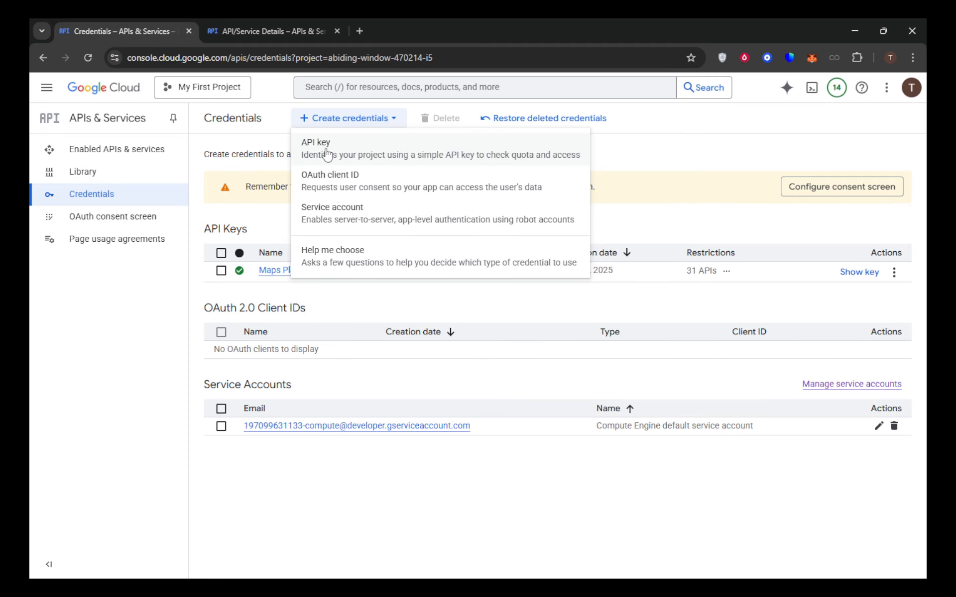
left_click(327, 152)
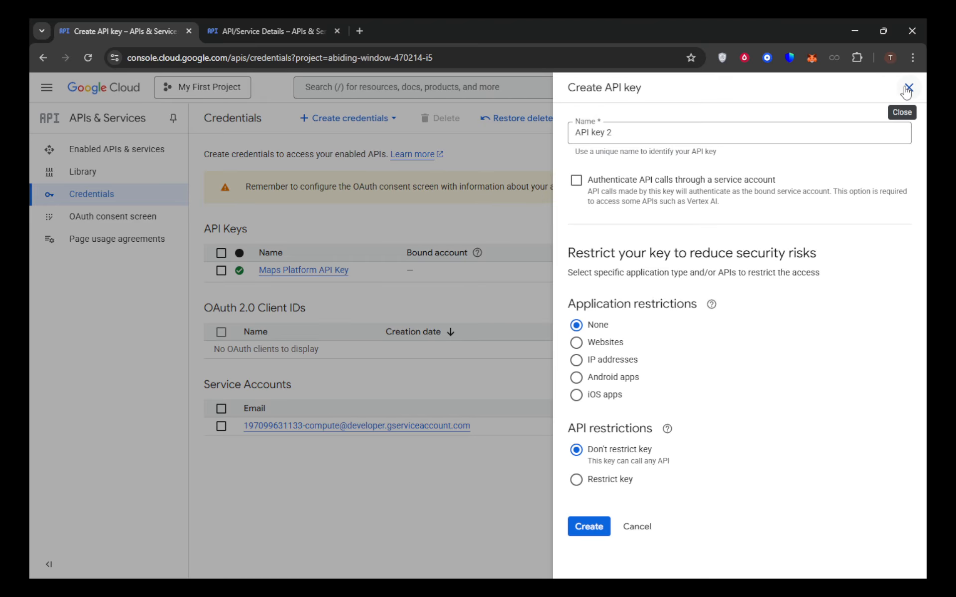
left_click(908, 89)
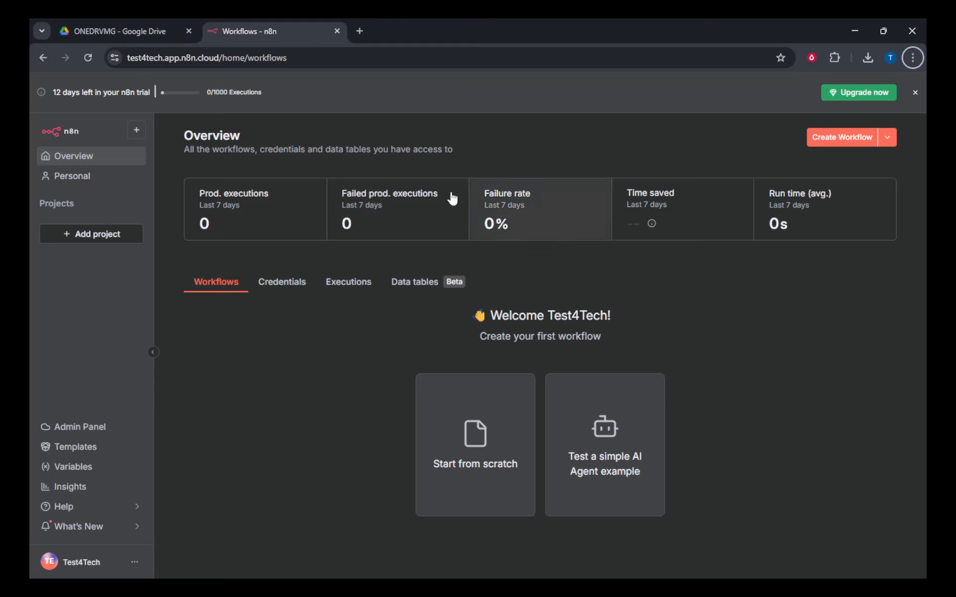
- Switch to the credentials list in n8n and start creating a new credential
left_click(278, 283)
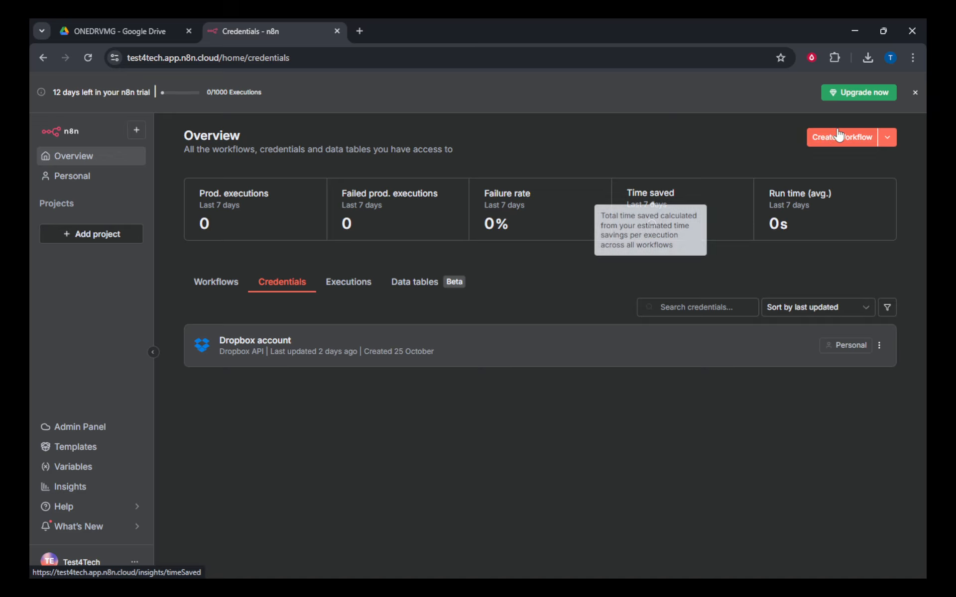
left_click(887, 138)
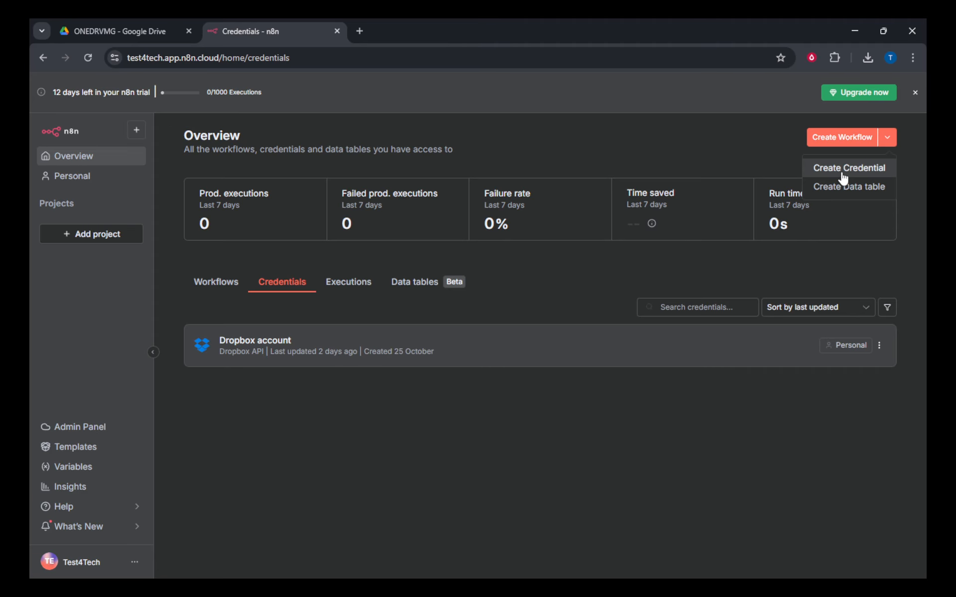
left_click(843, 170)
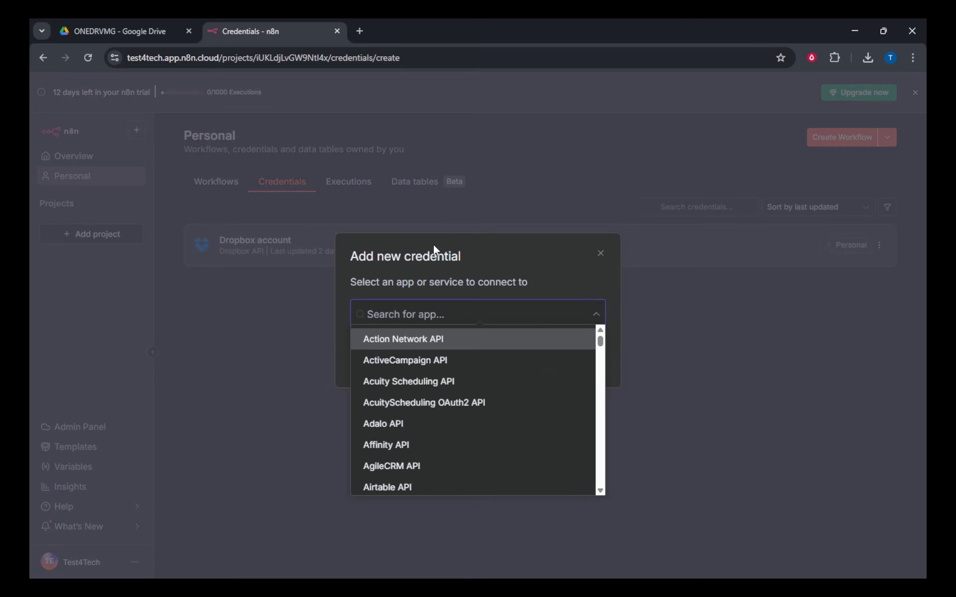
- Search the services for google, choose Google OAuth2 API, and continue to its connection settings
type("g")
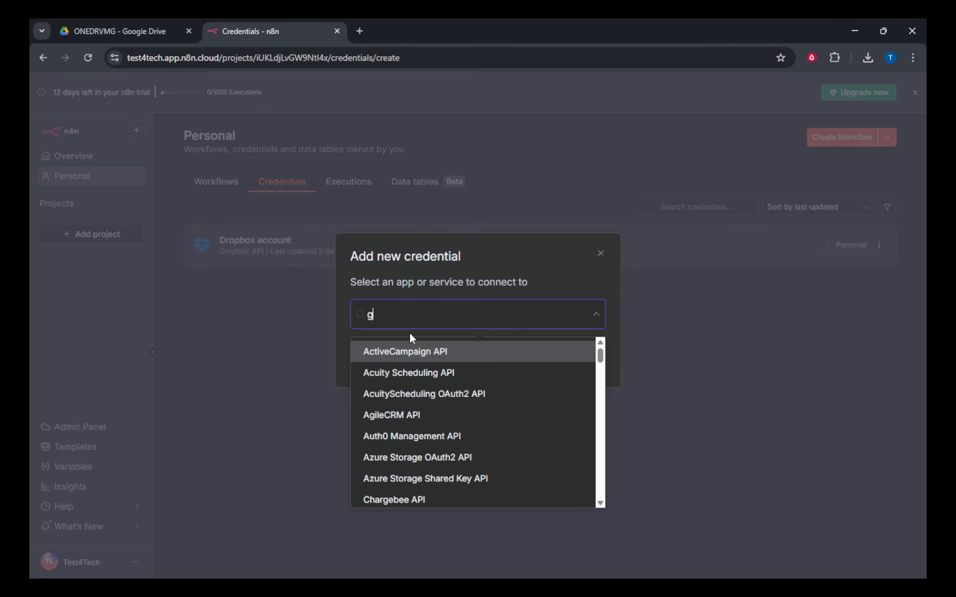
type("oogle")
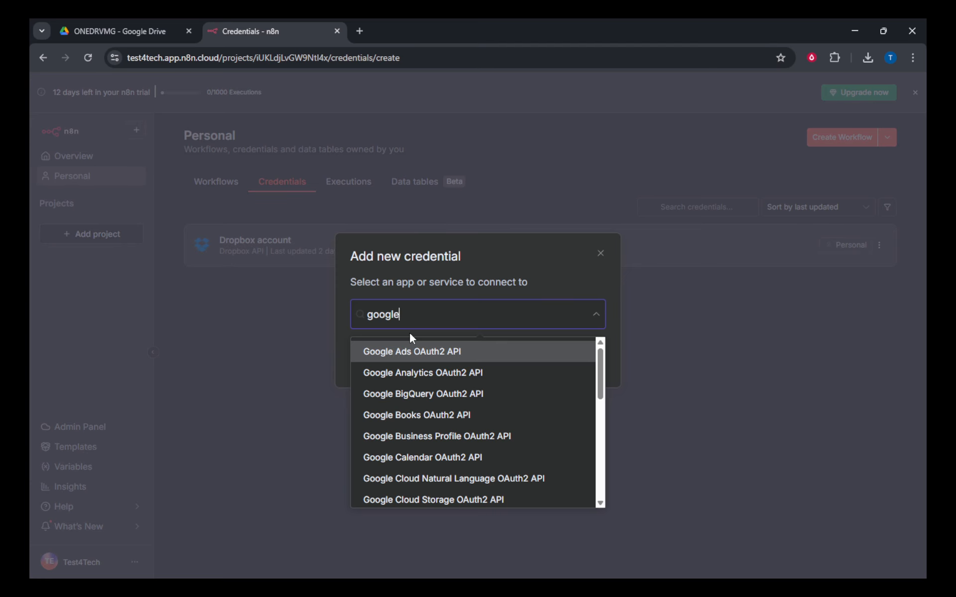
scroll(451, 418, "down", 4)
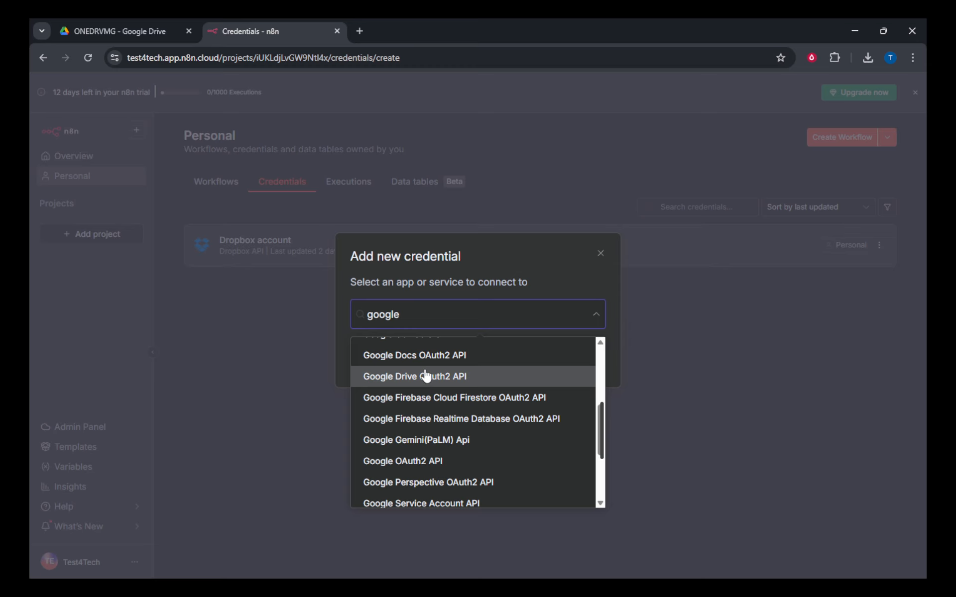
scroll(427, 376, "up", 3)
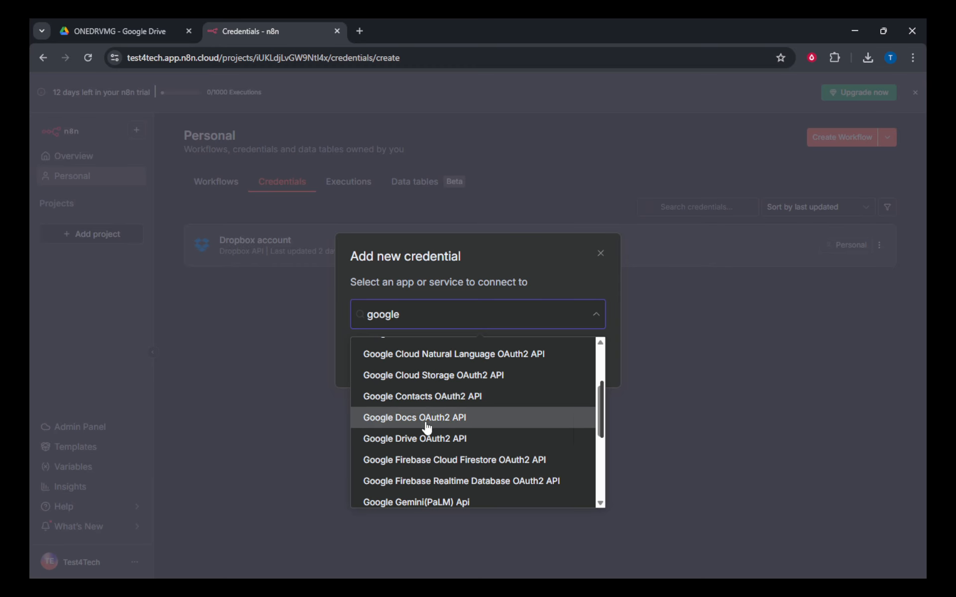
scroll(433, 426, "down", 3)
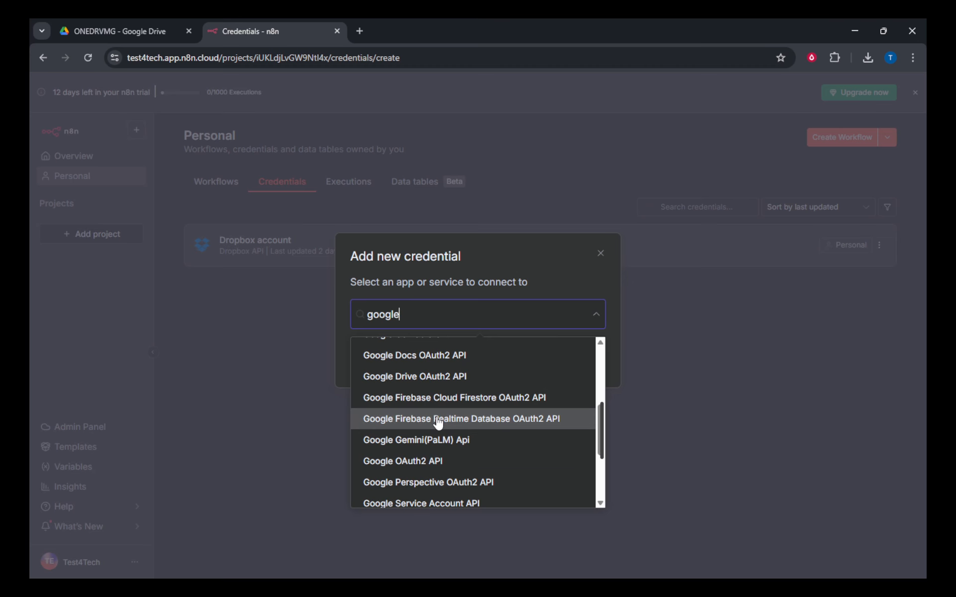
left_click(421, 463)
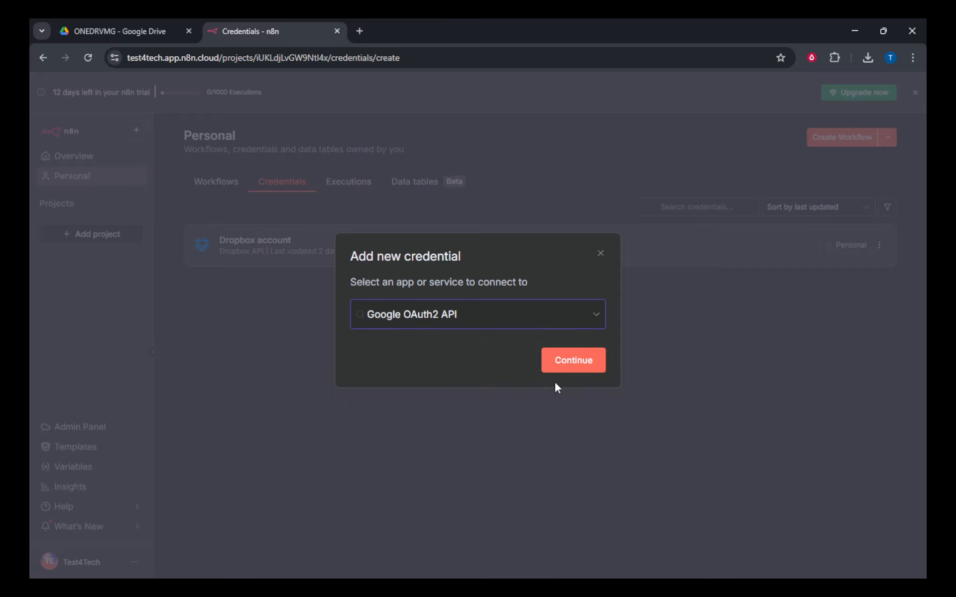
left_click(572, 358)
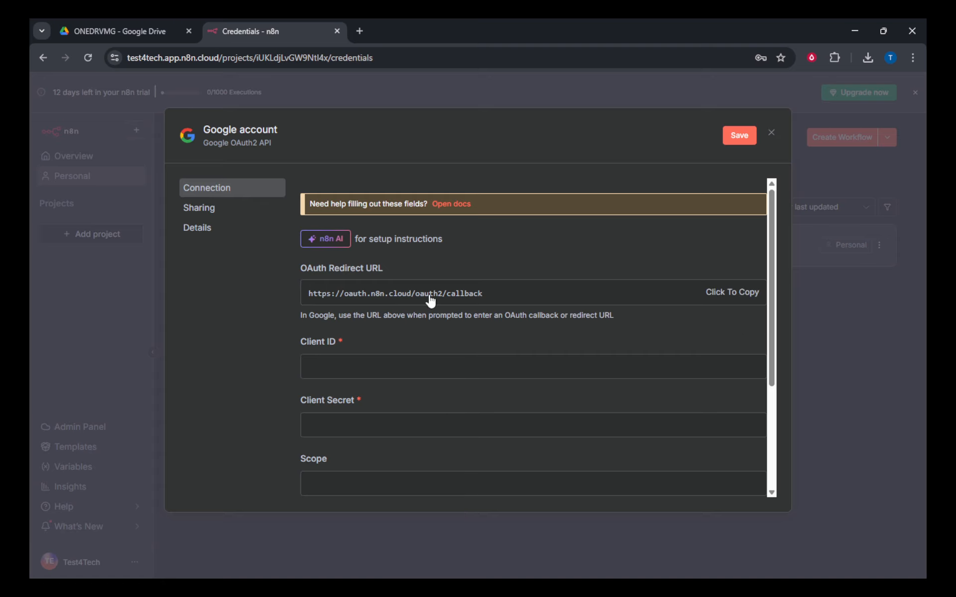
- Examine the Client ID, Client Secret, Scope and Allowed HTTP Request Domains fields of the Google account credential
left_click(332, 371)
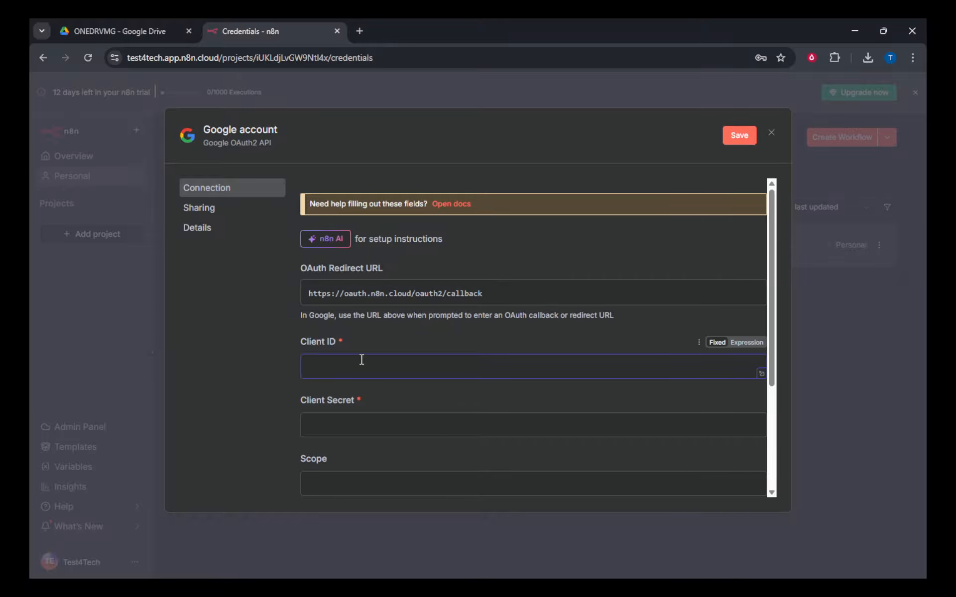
scroll(362, 359, "down", 1)
left_click(340, 354)
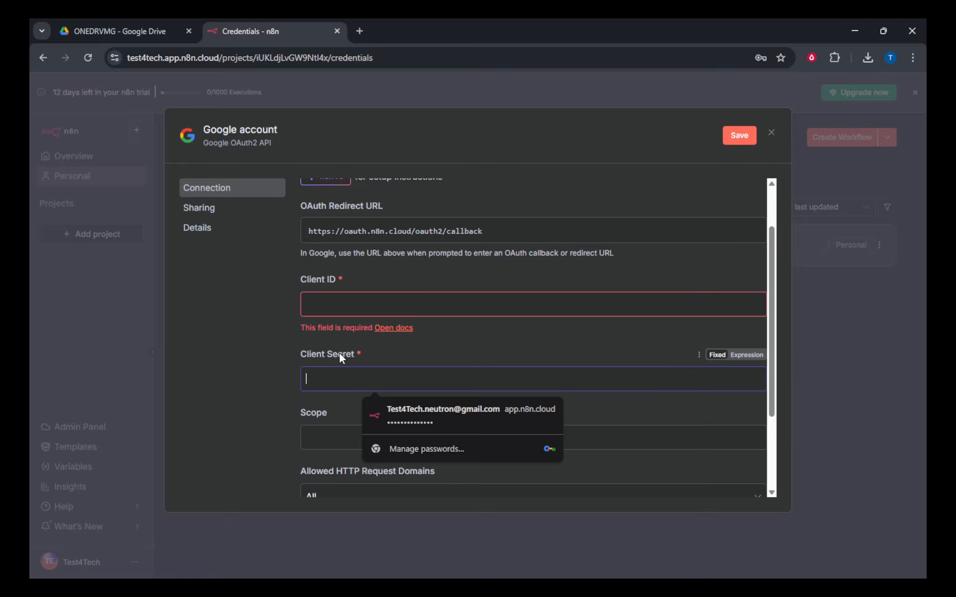
left_click(255, 331)
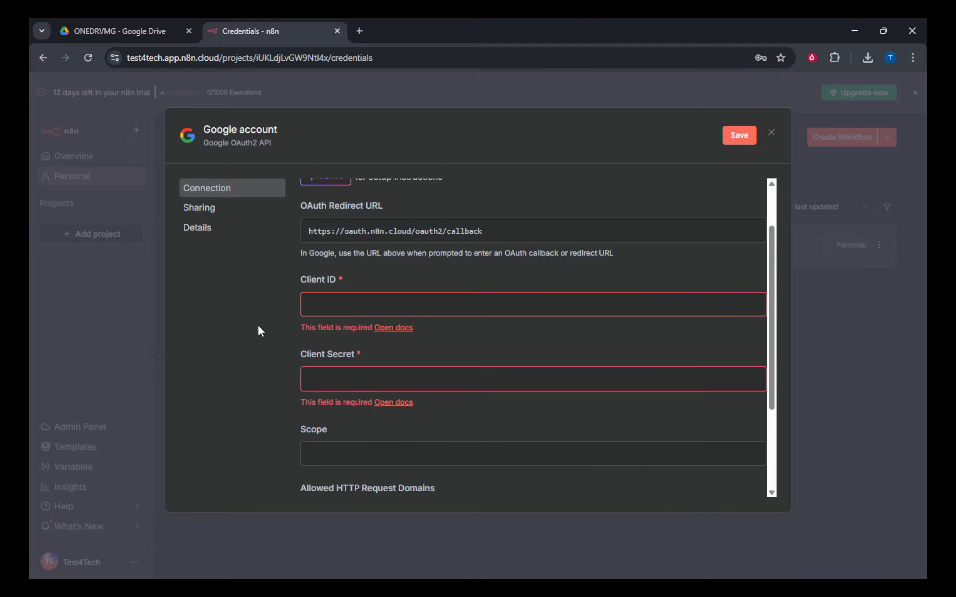
scroll(576, 258, "down", 2)
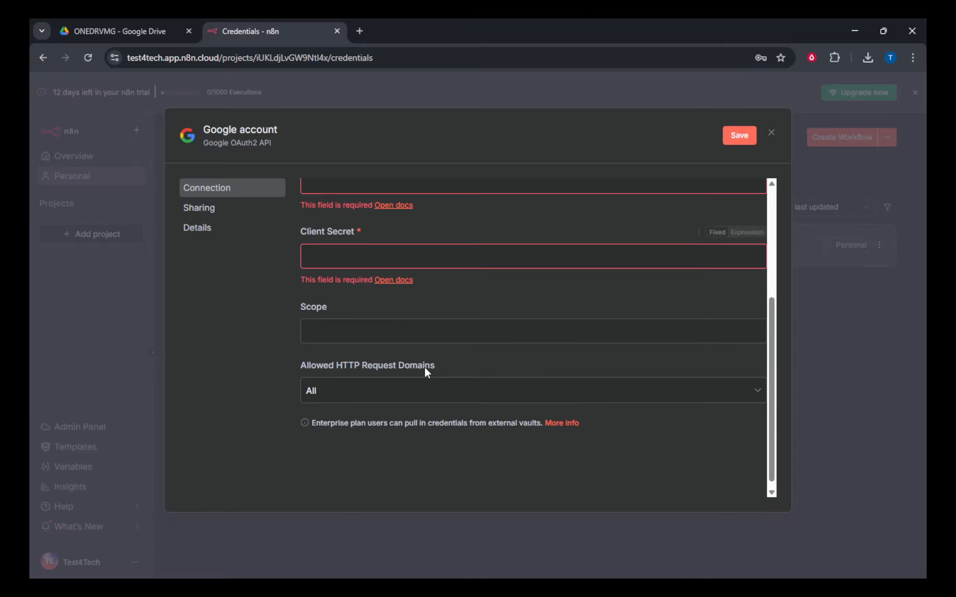
left_click(361, 323)
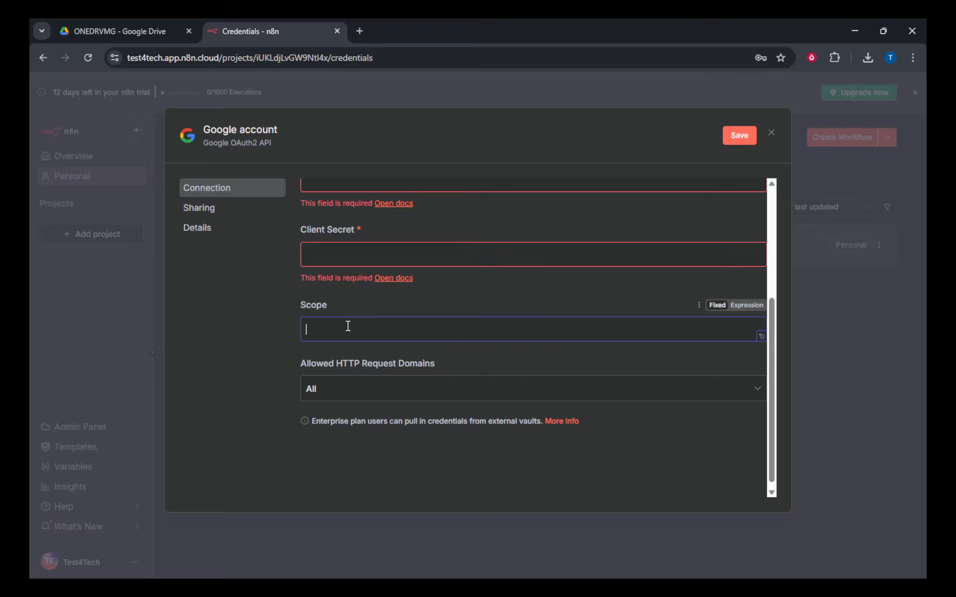
scroll(510, 279, "up", 3)
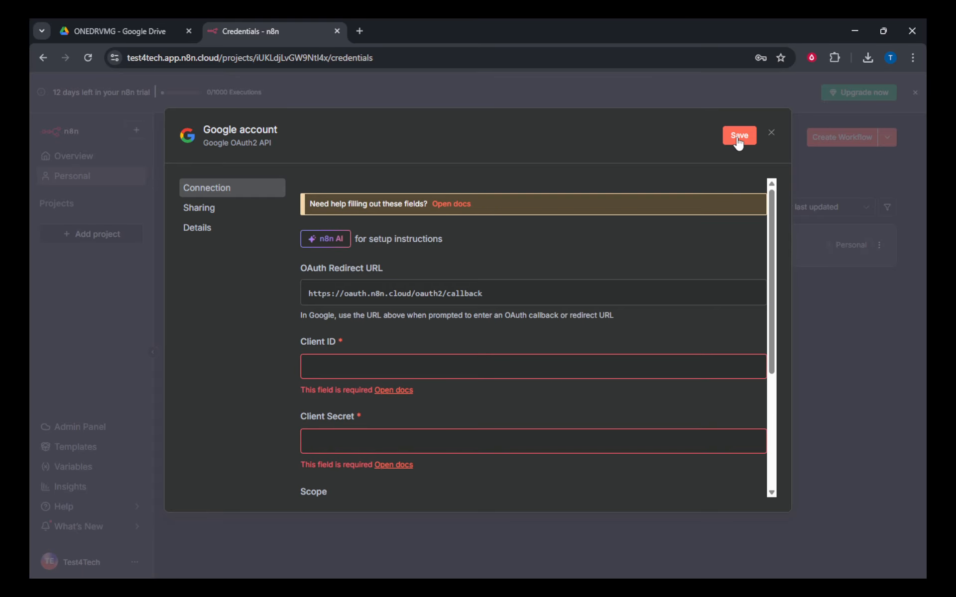